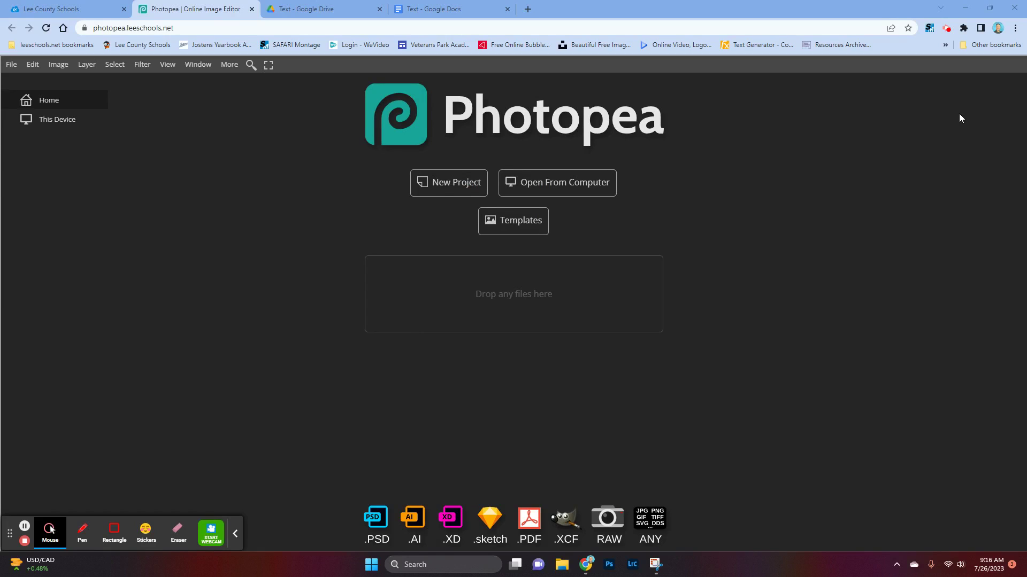
# Create a new white 1920×1080 project named 'Text My Name' from the FB Event Image preset
pyautogui.click(442, 187)
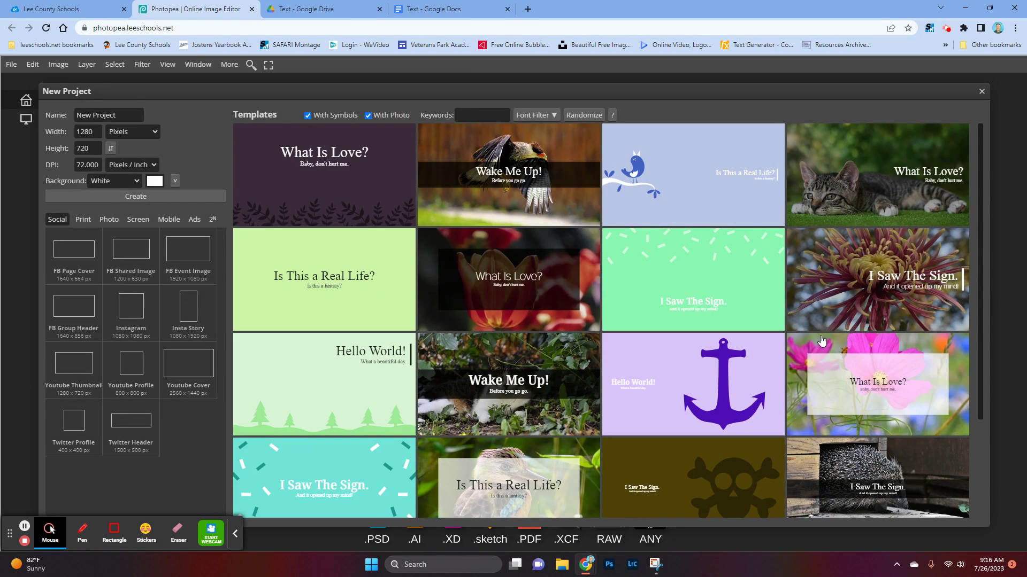
pyautogui.click(142, 117)
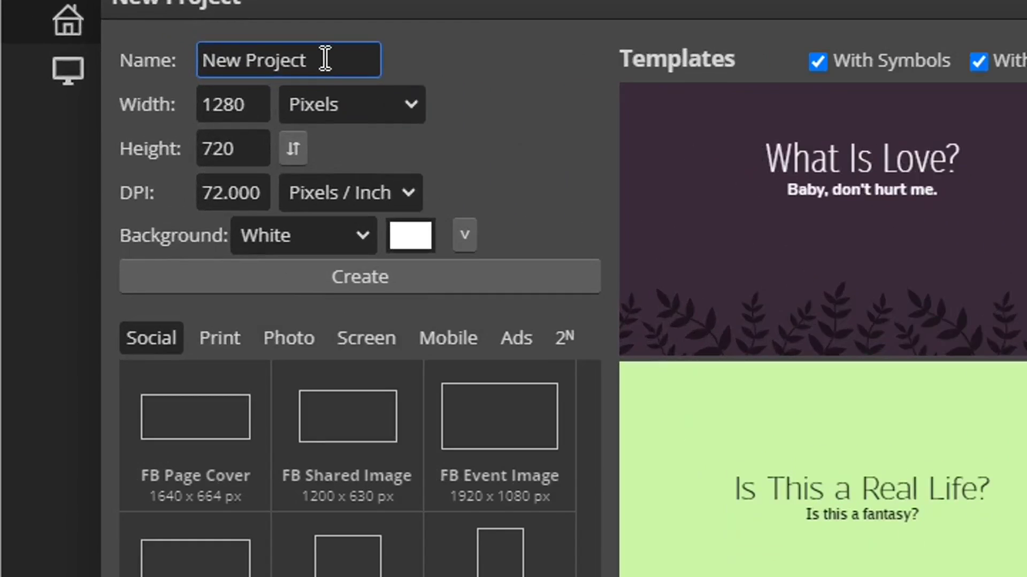
pyautogui.click(325, 59)
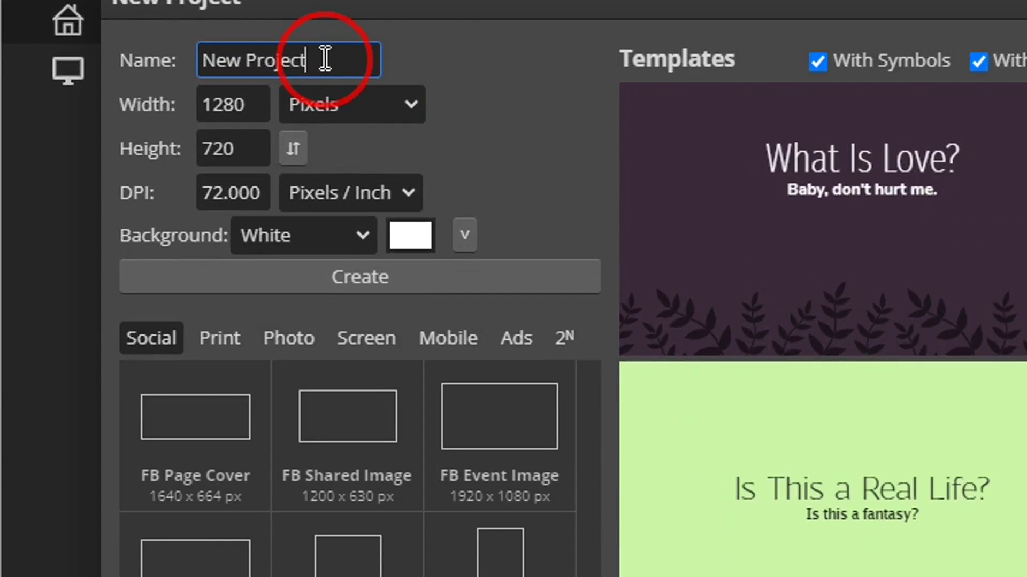
pyautogui.moveTo(325, 59); pyautogui.dragTo(201, 60)
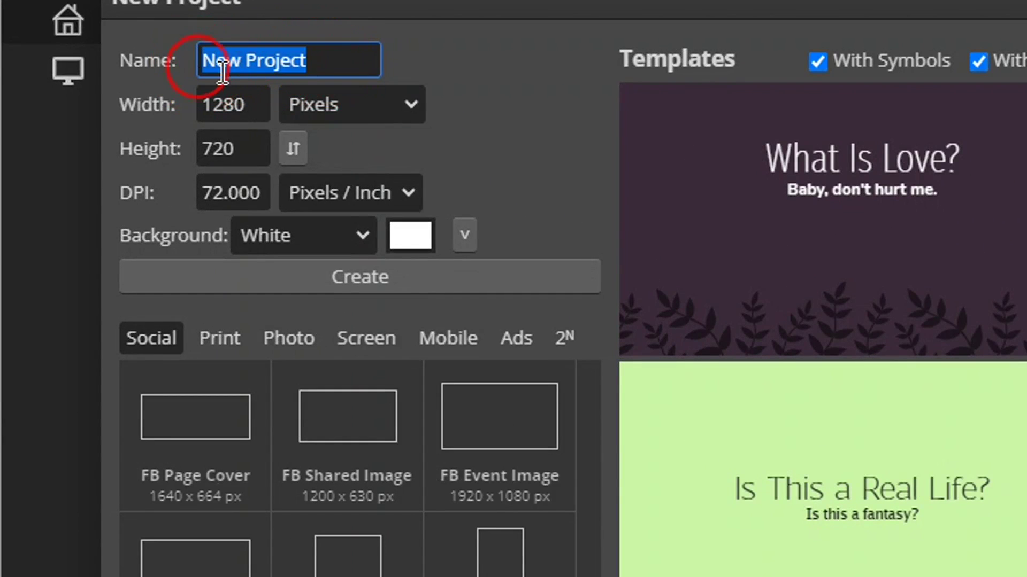
pyautogui.write('Te')
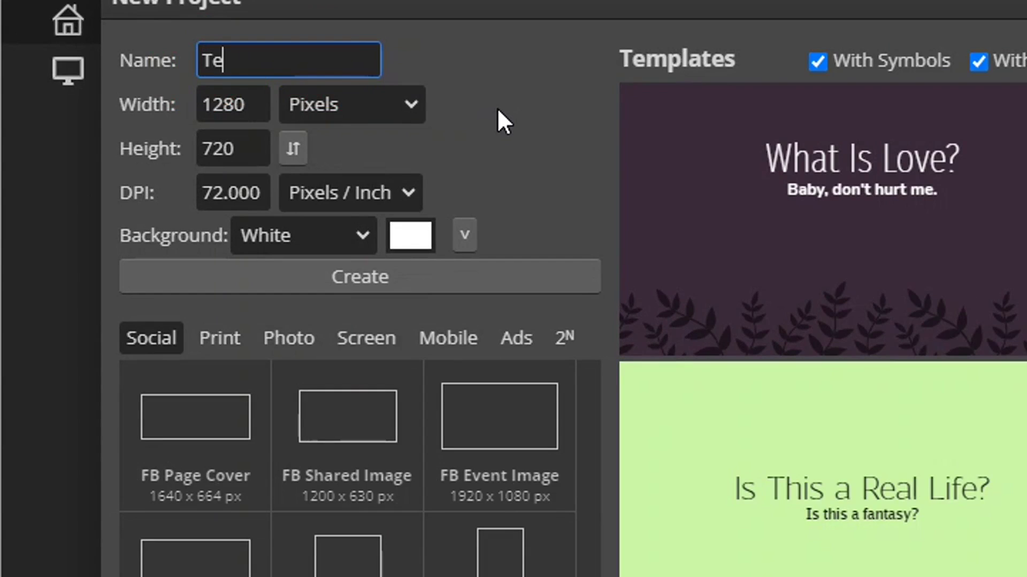
pyautogui.write('xt My Name')
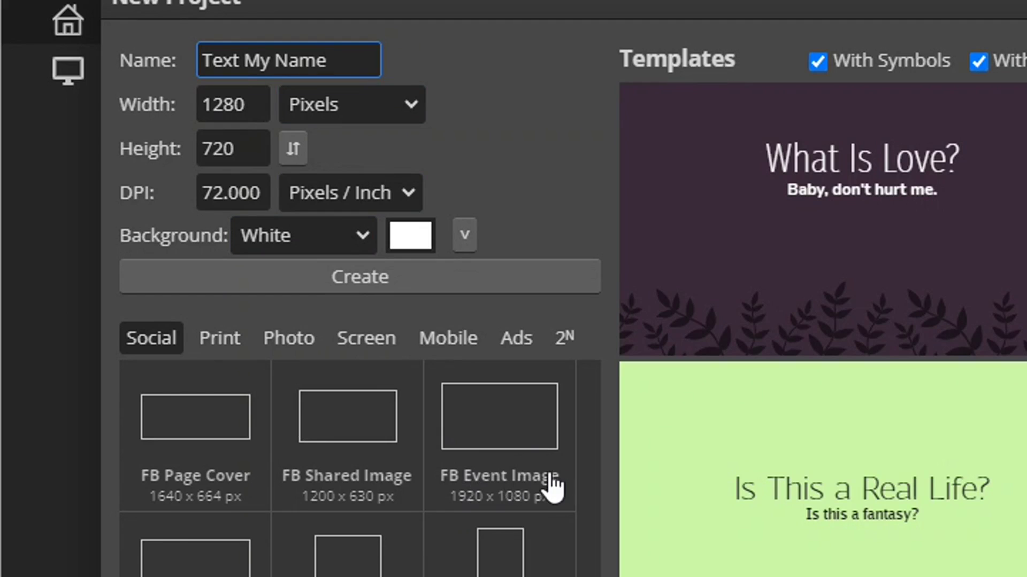
pyautogui.click(519, 432)
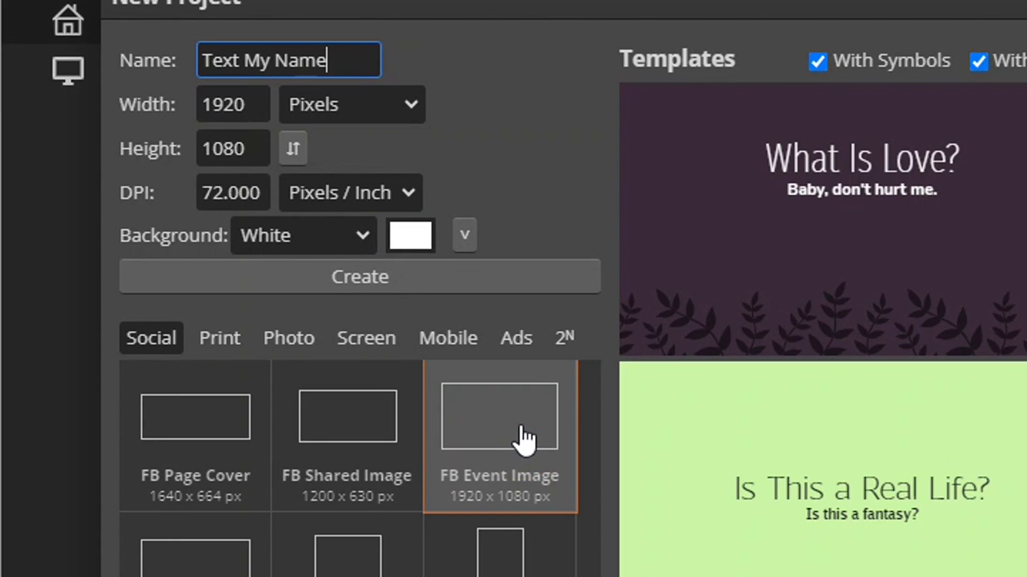
pyautogui.click(358, 275)
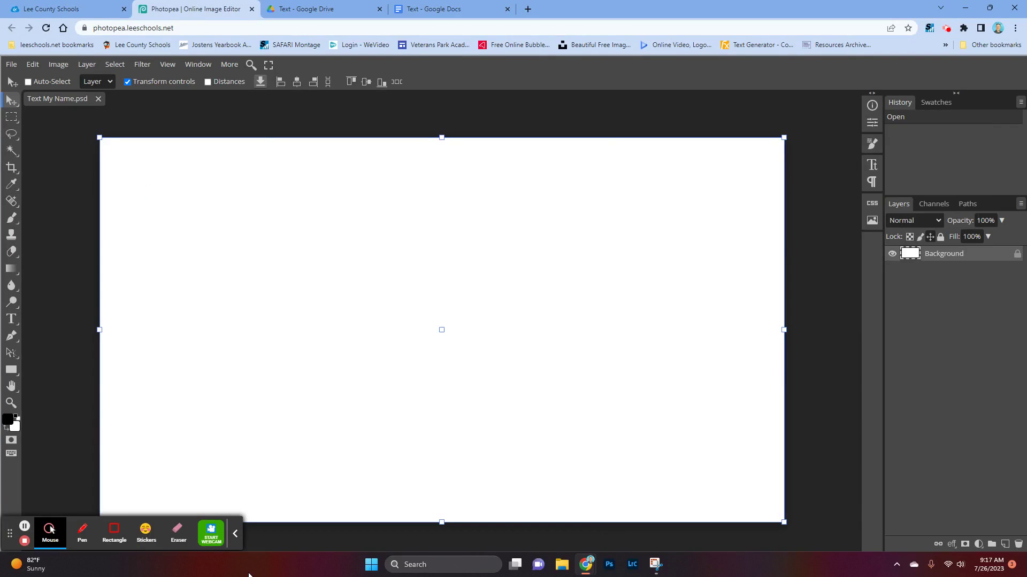
pyautogui.click(235, 535)
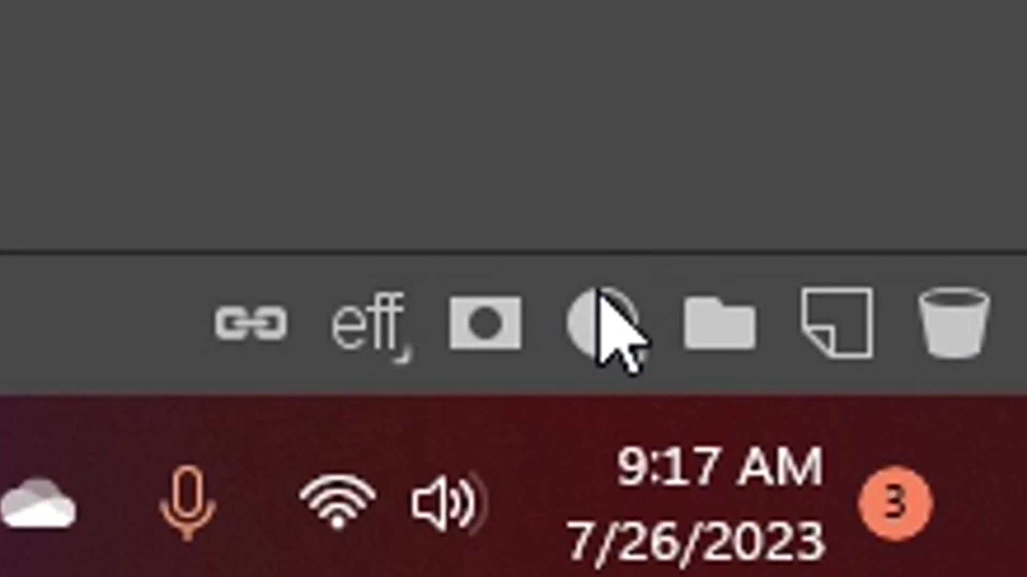
# Add a Color Fill layer in dark blue #19528c over the white Background
pyautogui.click(609, 330)
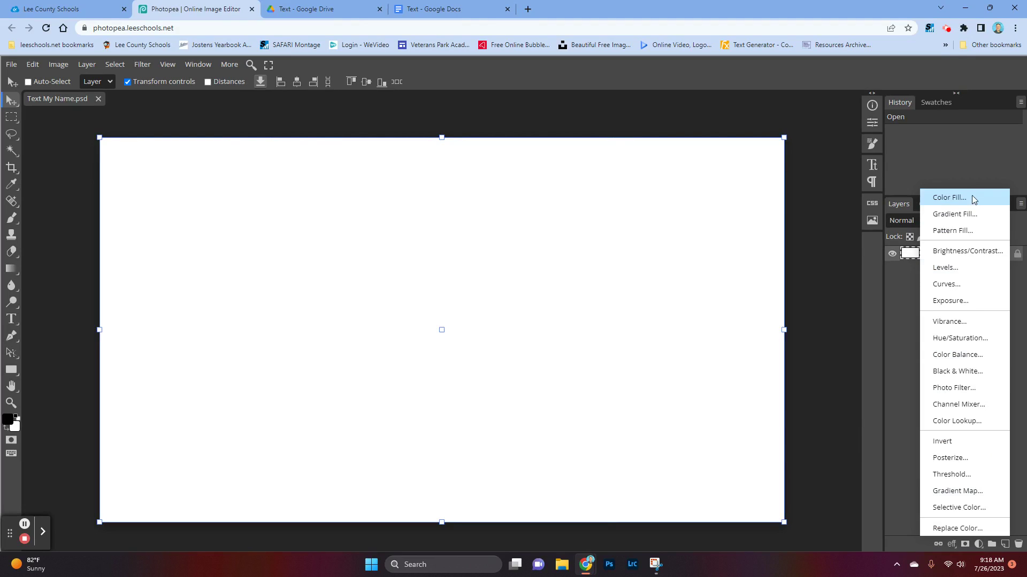
pyautogui.click(956, 199)
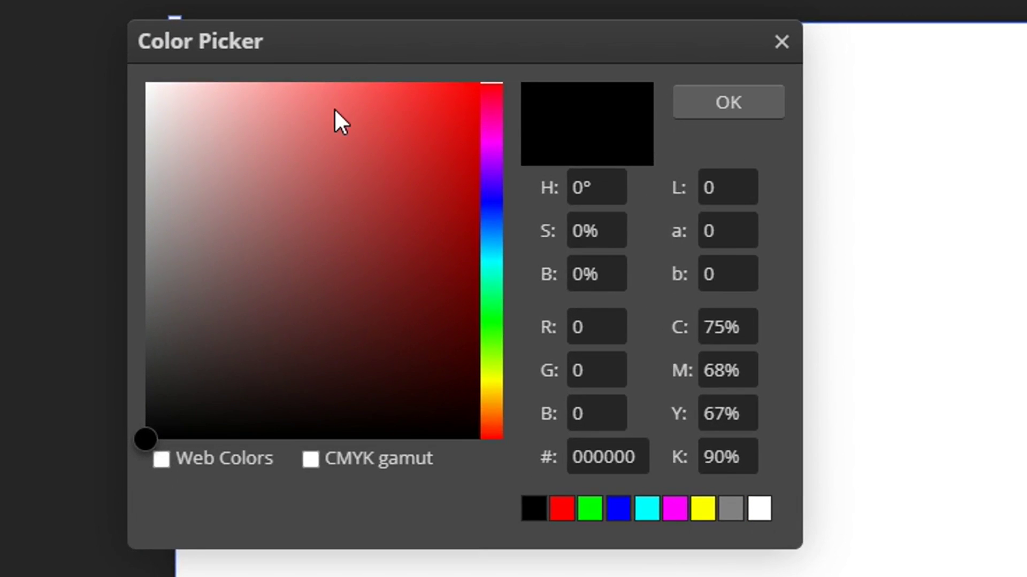
pyautogui.click(443, 141)
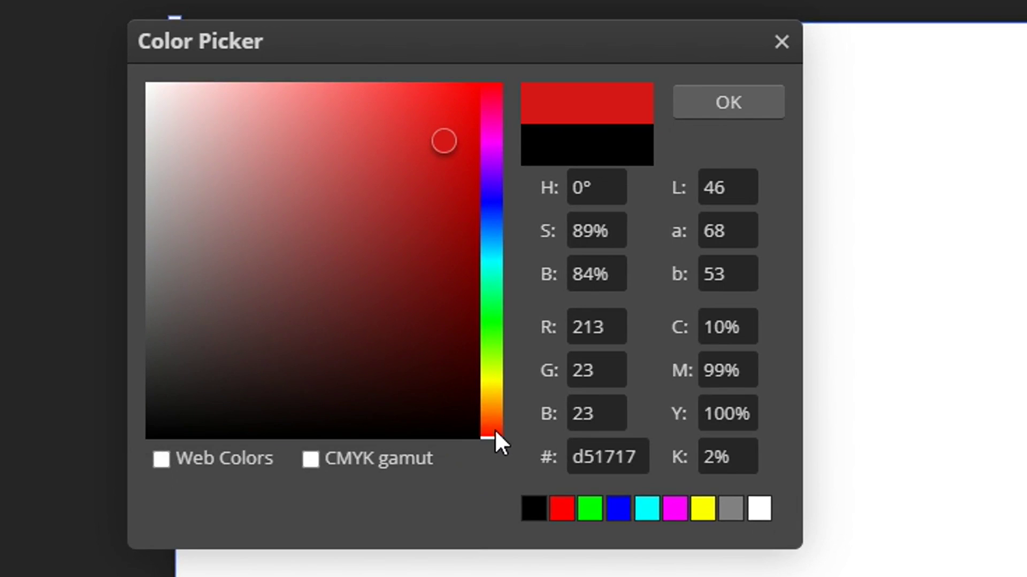
pyautogui.moveTo(495, 432)
pyautogui.mouseDown()
pyautogui.moveTo(495, 195)
pyautogui.moveTo(494, 229)
pyautogui.mouseUp()
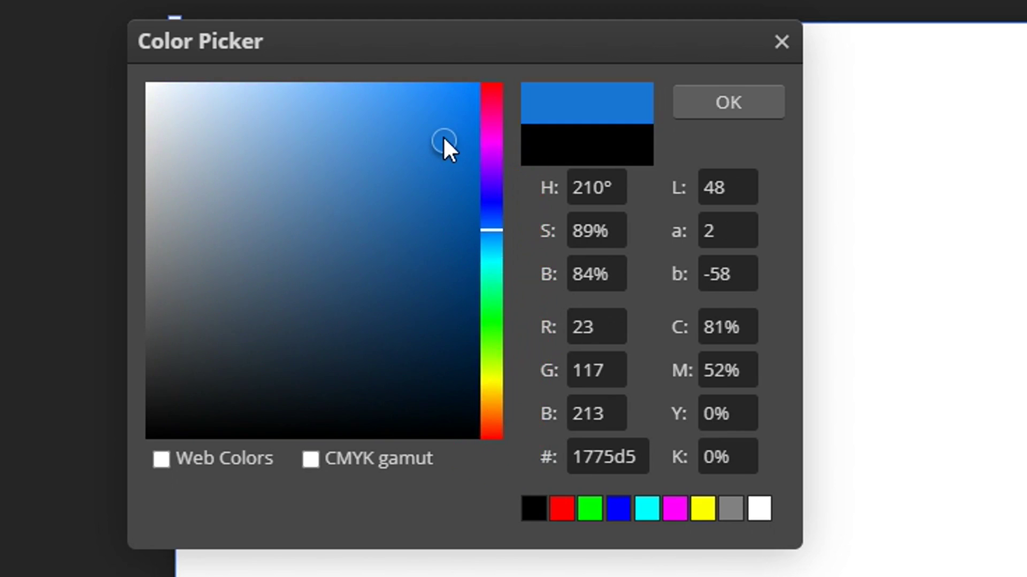
pyautogui.moveTo(443, 137)
pyautogui.mouseDown()
pyautogui.moveTo(415, 175)
pyautogui.moveTo(362, 193)
pyautogui.moveTo(326, 261)
pyautogui.moveTo(372, 282)
pyautogui.moveTo(409, 339)
pyautogui.moveTo(422, 242)
pyautogui.mouseUp()
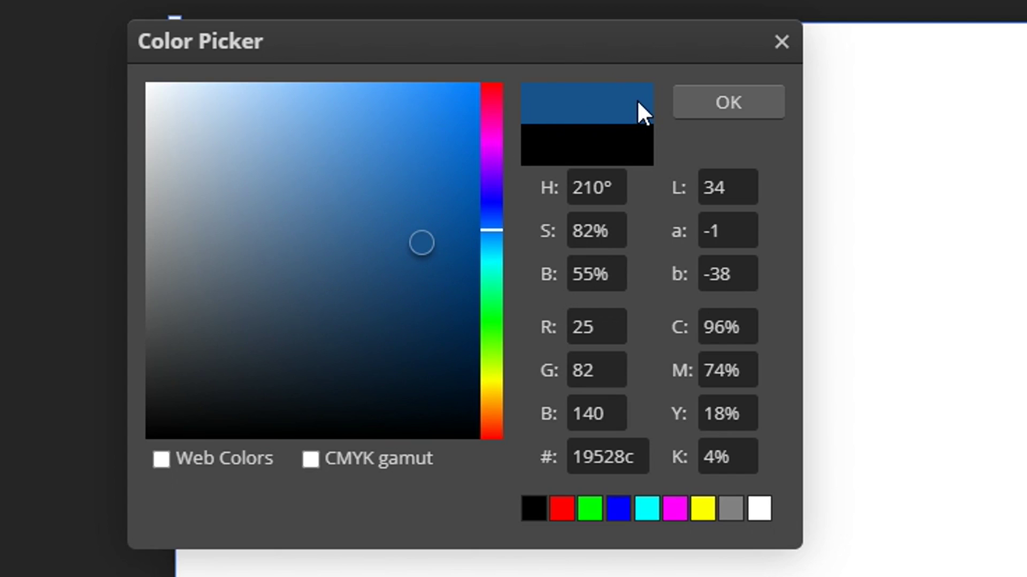
pyautogui.click(746, 105)
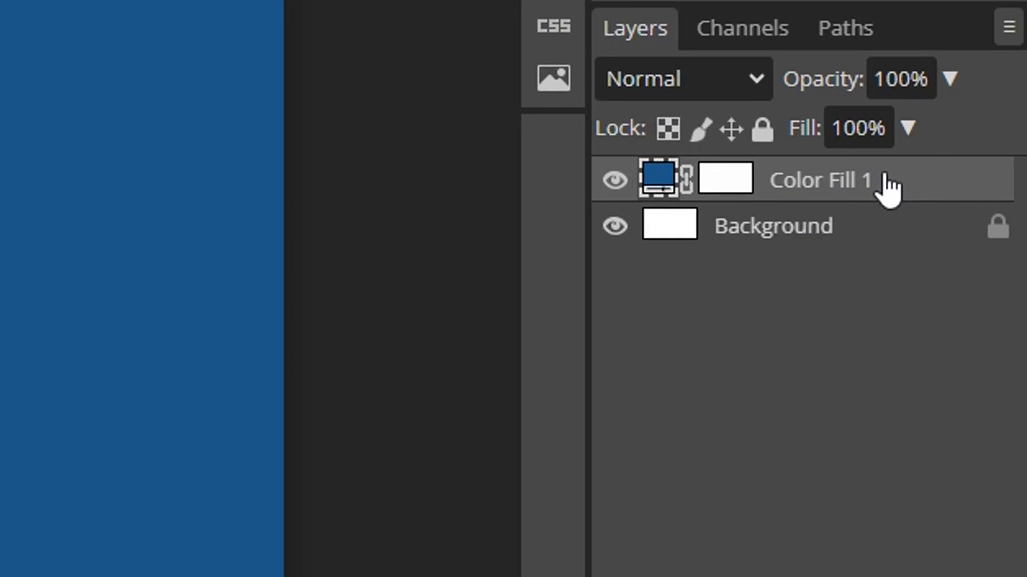
# Delete Color Fill 1 and add a black-to-white linear Gradient Fill layer at 0° instead
pyautogui.moveTo(883, 178); pyautogui.dragTo(987, 576)
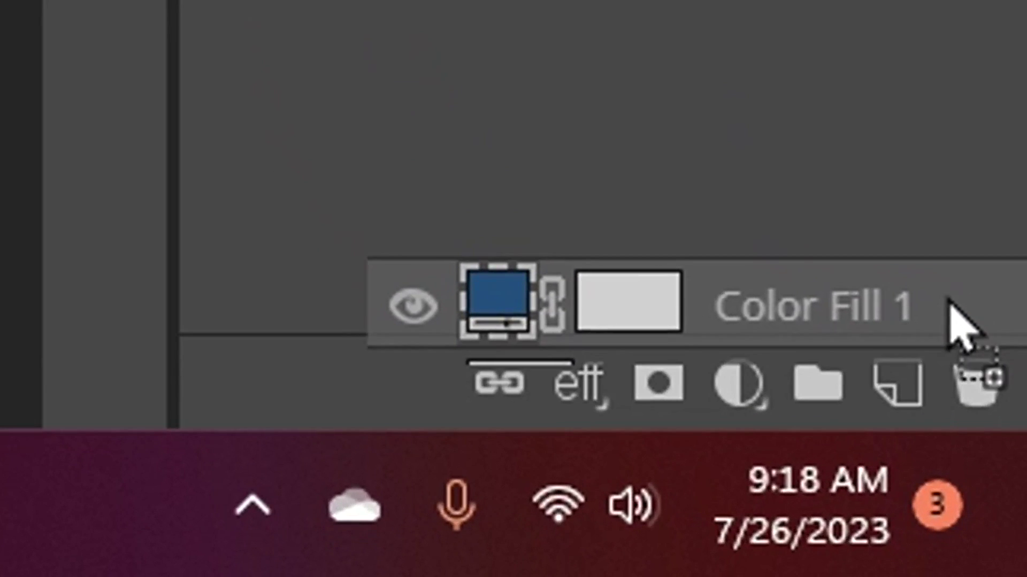
pyautogui.moveTo(949, 299); pyautogui.dragTo(980, 373)
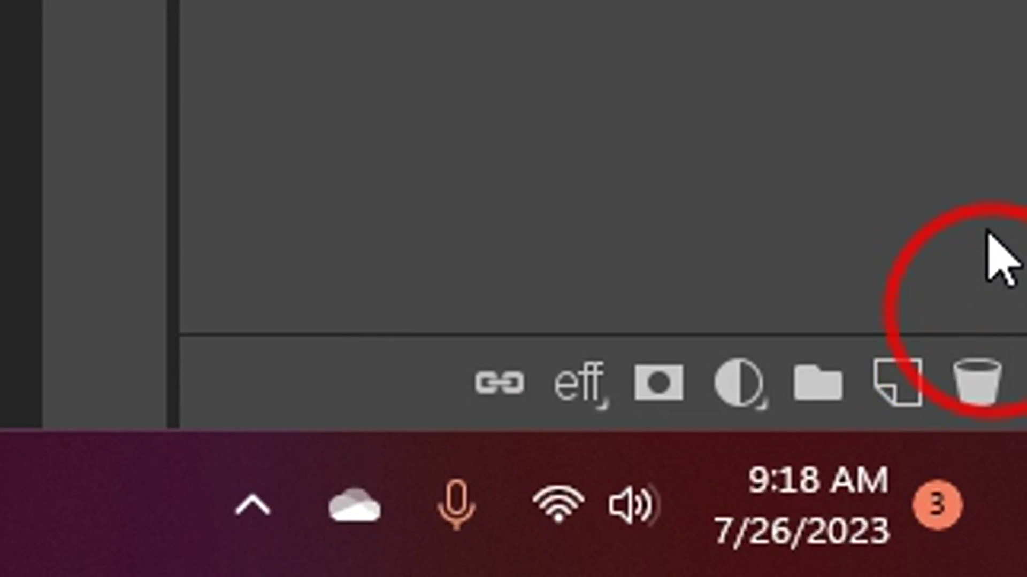
pyautogui.click(745, 391)
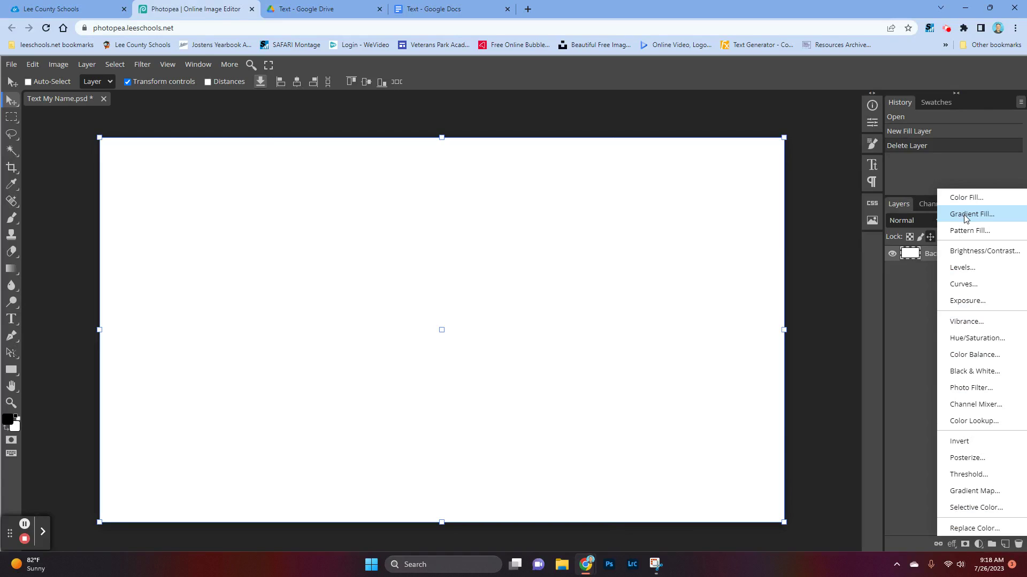
pyautogui.click(966, 215)
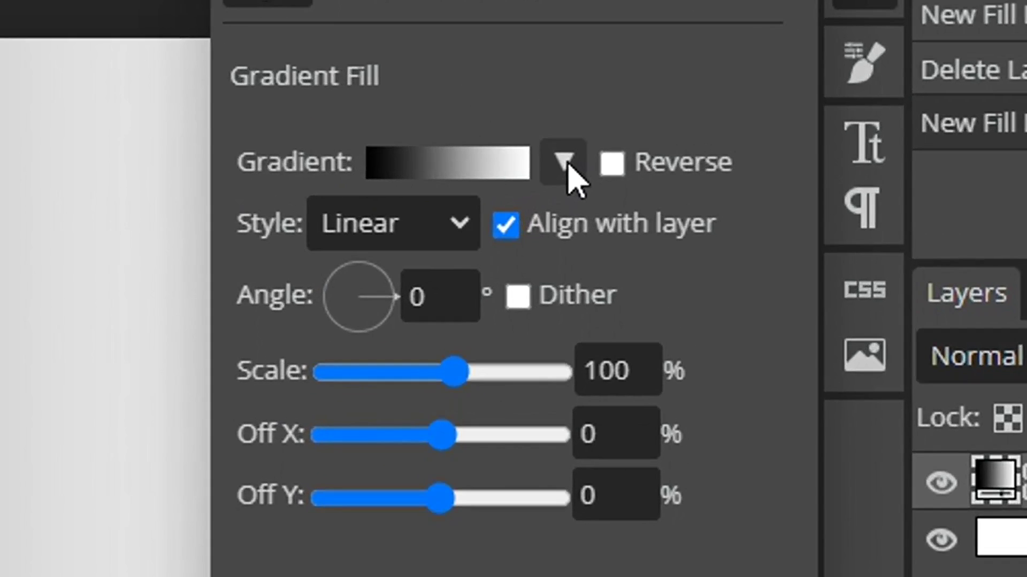
# Apply the orange-yellow gradient preset and enlarge the gradient's scale
pyautogui.click(793, 170)
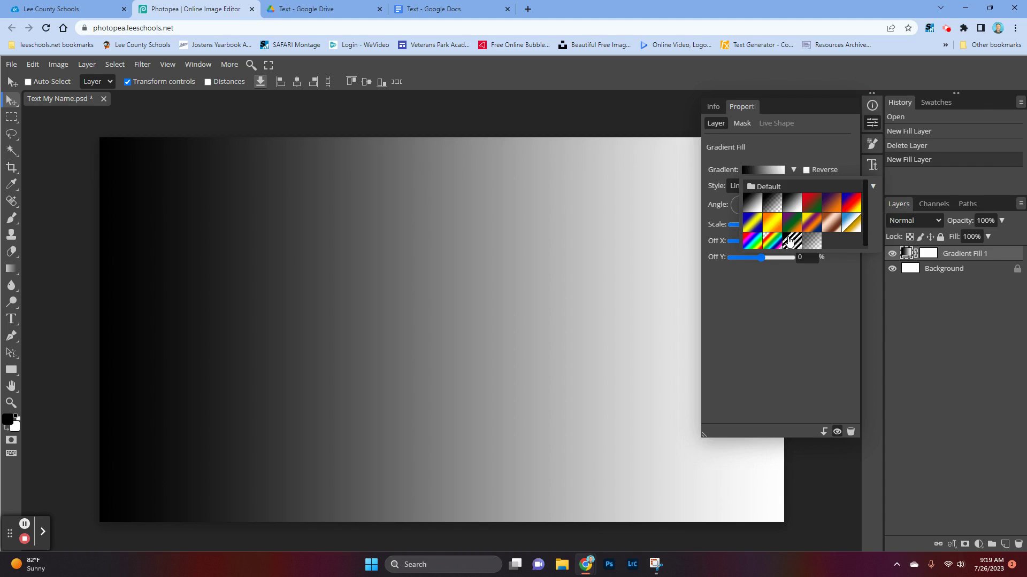
pyautogui.click(773, 227)
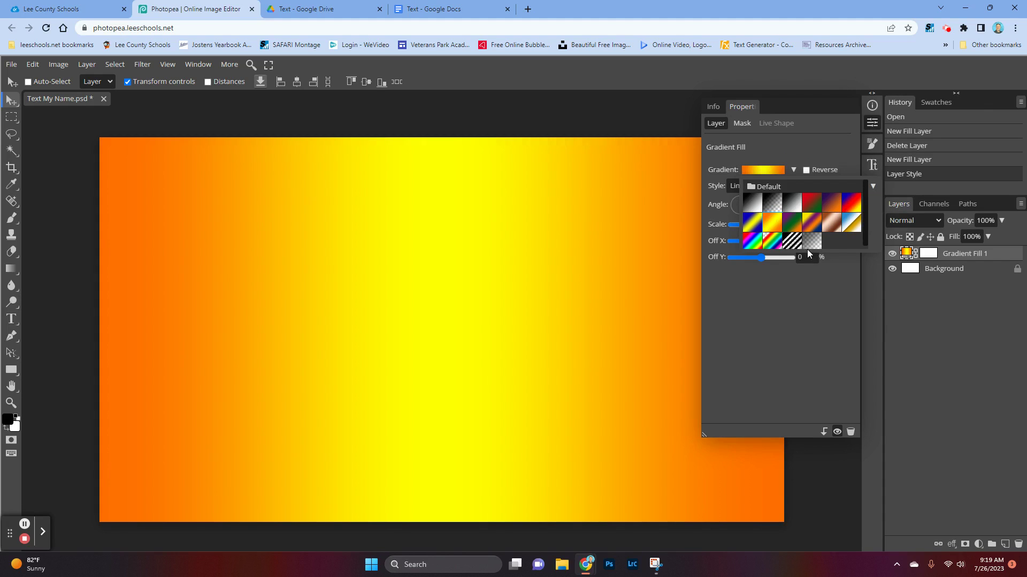
pyautogui.click(773, 274)
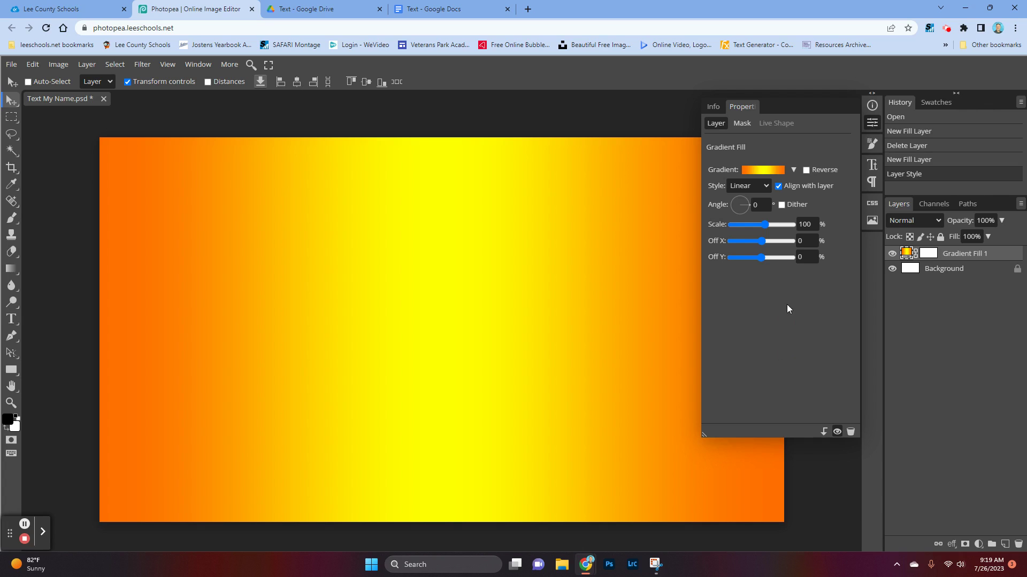
pyautogui.moveTo(765, 224); pyautogui.dragTo(764, 258)
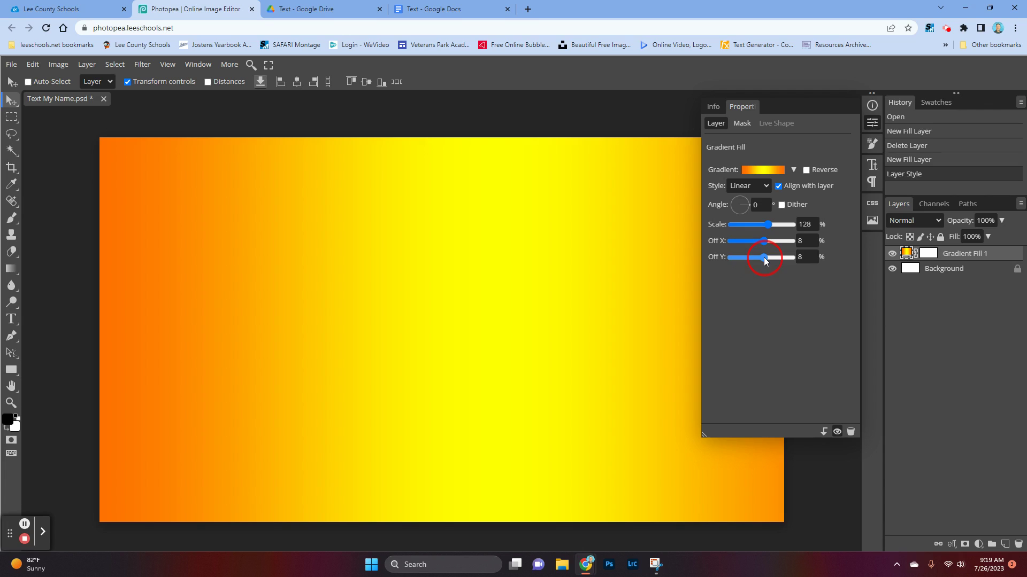
# Try Radial, Angle, Reflected and Diamond styles, then set Linear style angled at -149°
pyautogui.click(762, 187)
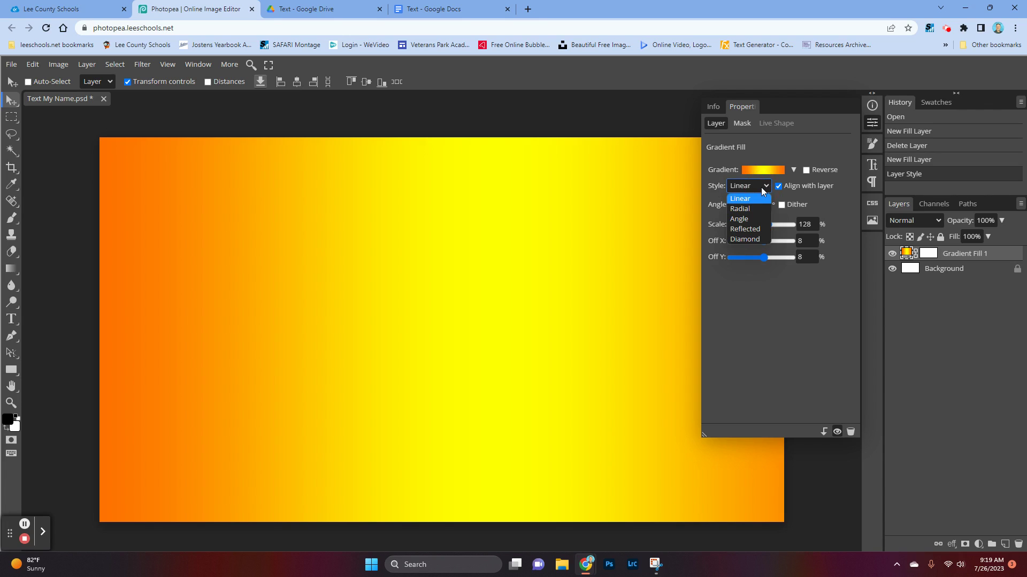
pyautogui.click(749, 213)
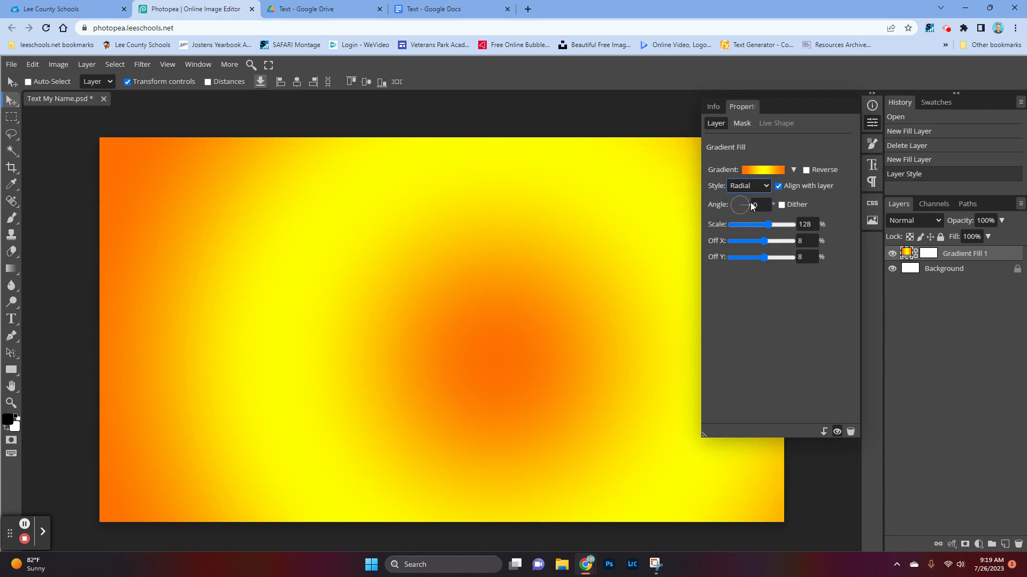
pyautogui.click(758, 186)
pyautogui.click(762, 220)
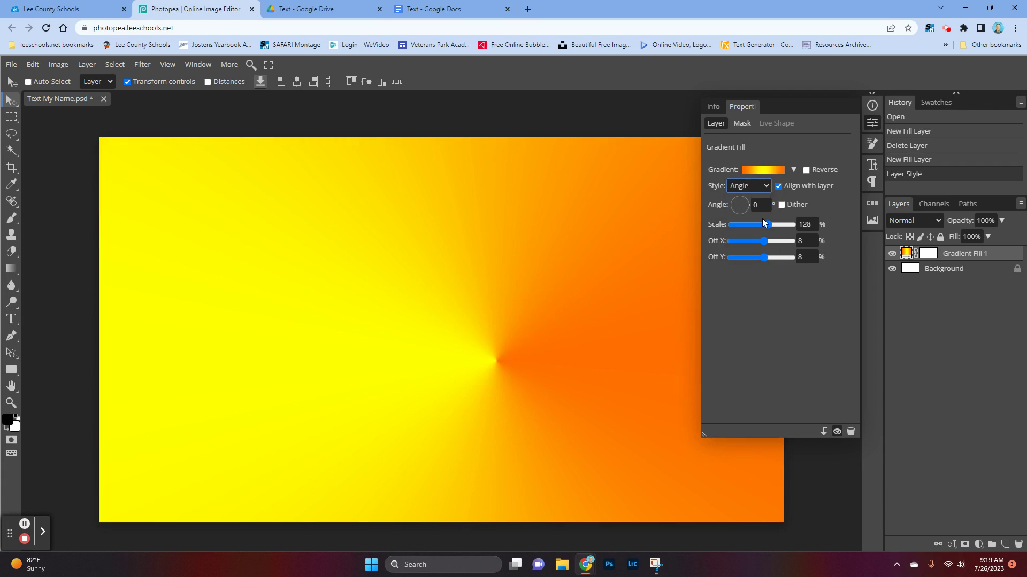
pyautogui.click(760, 186)
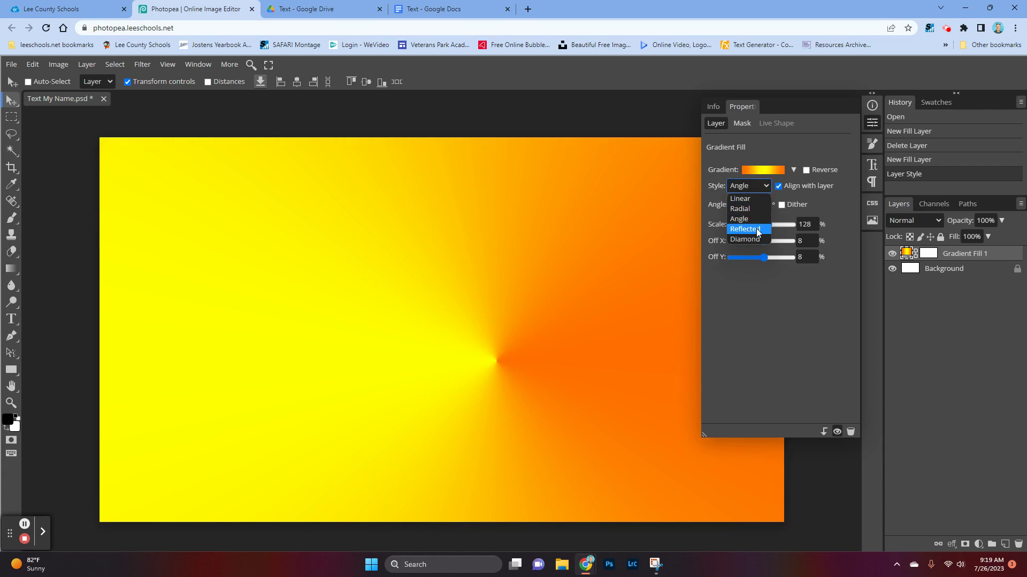
pyautogui.click(756, 229)
pyautogui.click(756, 185)
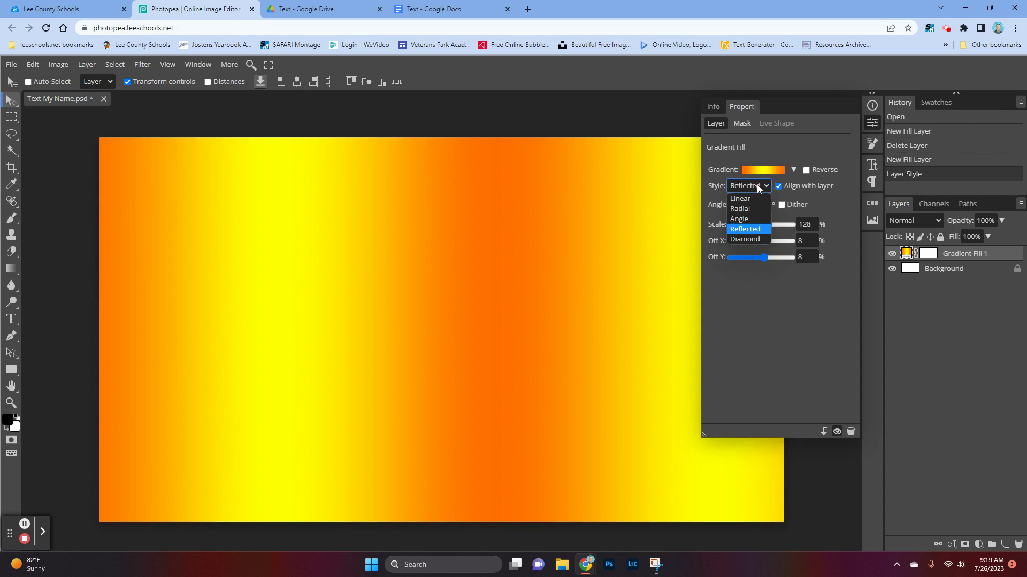
pyautogui.click(761, 236)
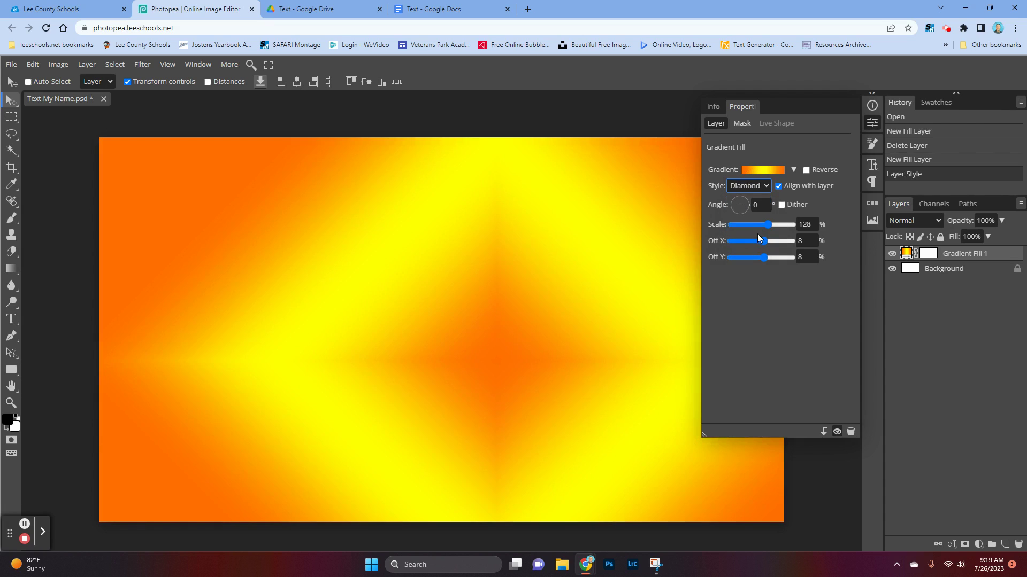
pyautogui.click(762, 185)
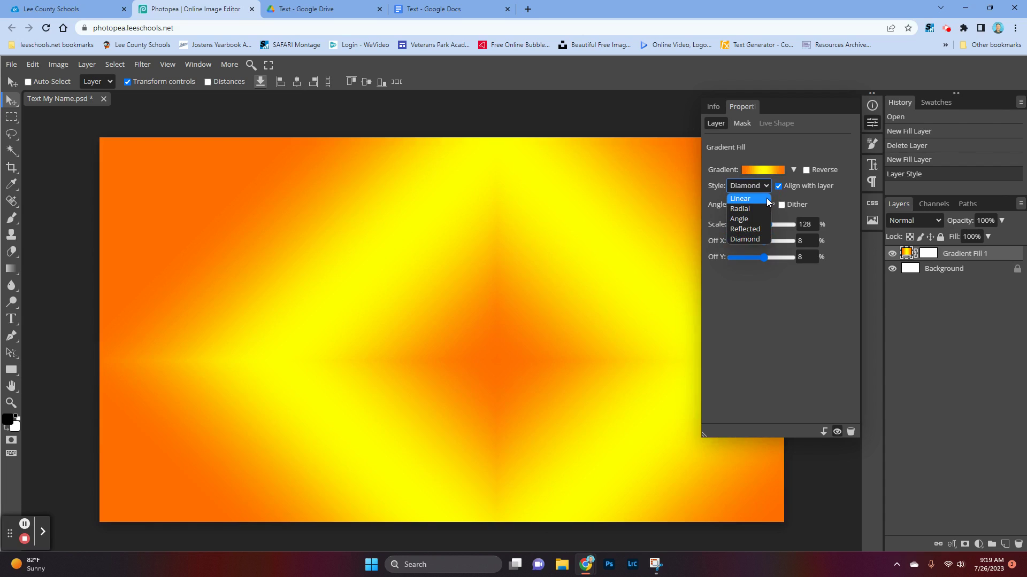
pyautogui.click(765, 199)
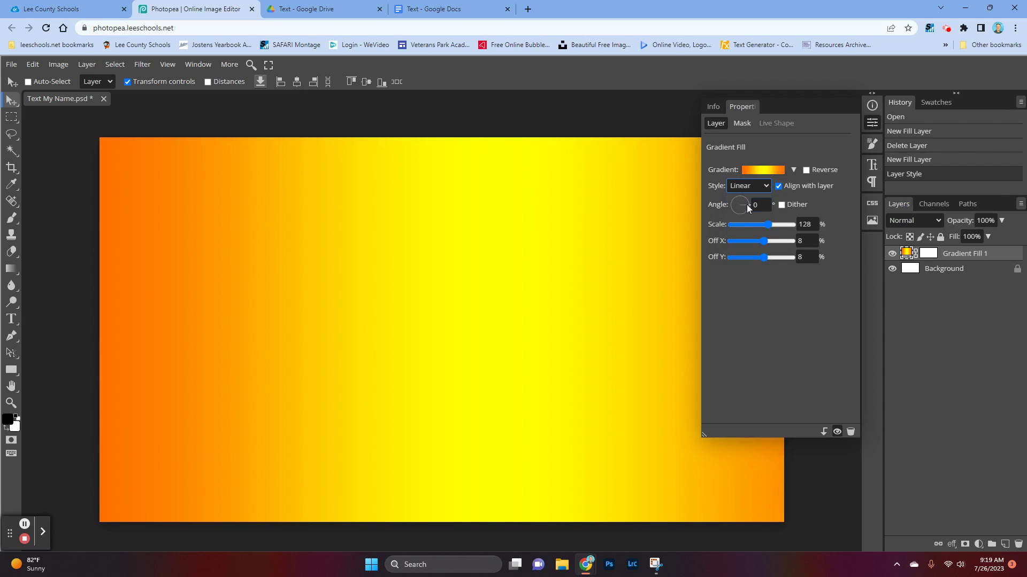
pyautogui.moveTo(749, 208)
pyautogui.mouseDown()
pyautogui.moveTo(734, 208)
pyautogui.moveTo(745, 198)
pyautogui.moveTo(737, 211)
pyautogui.mouseUp()
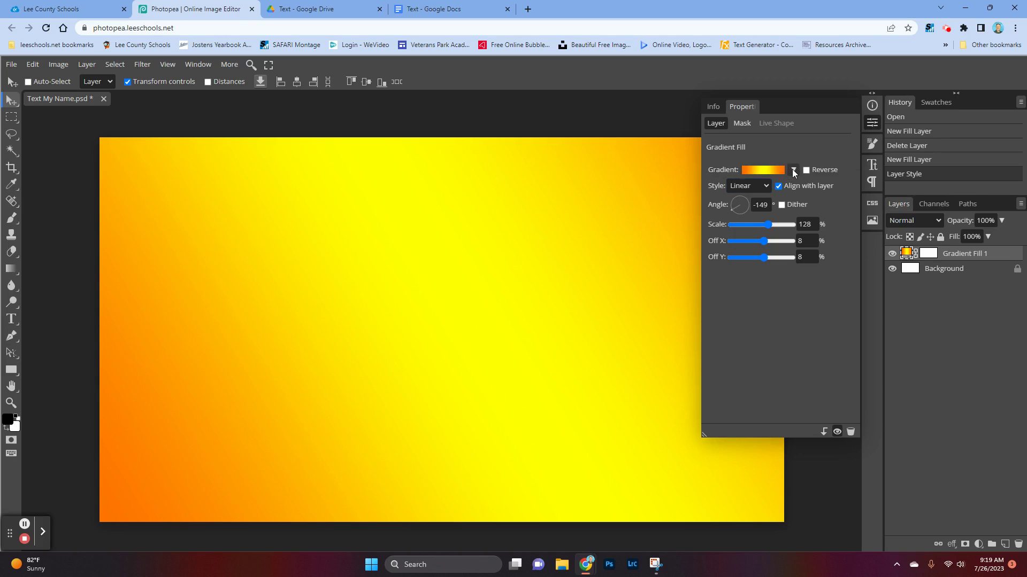
# After trying the rainbow preset, choose Orange, Yellow, Orange and collapse the Properties panel
pyautogui.click(791, 169)
pyautogui.click(763, 241)
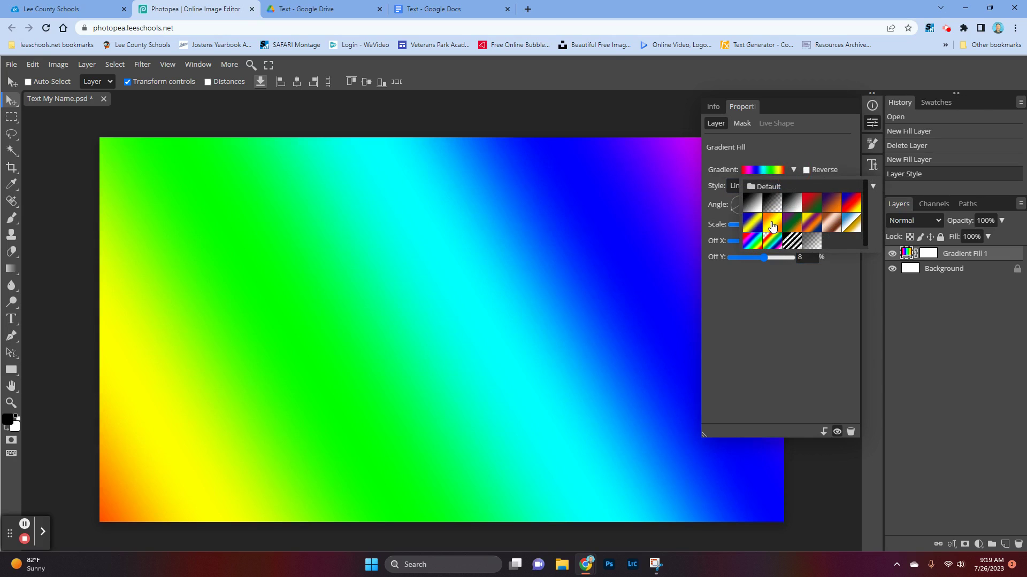
pyautogui.click(772, 226)
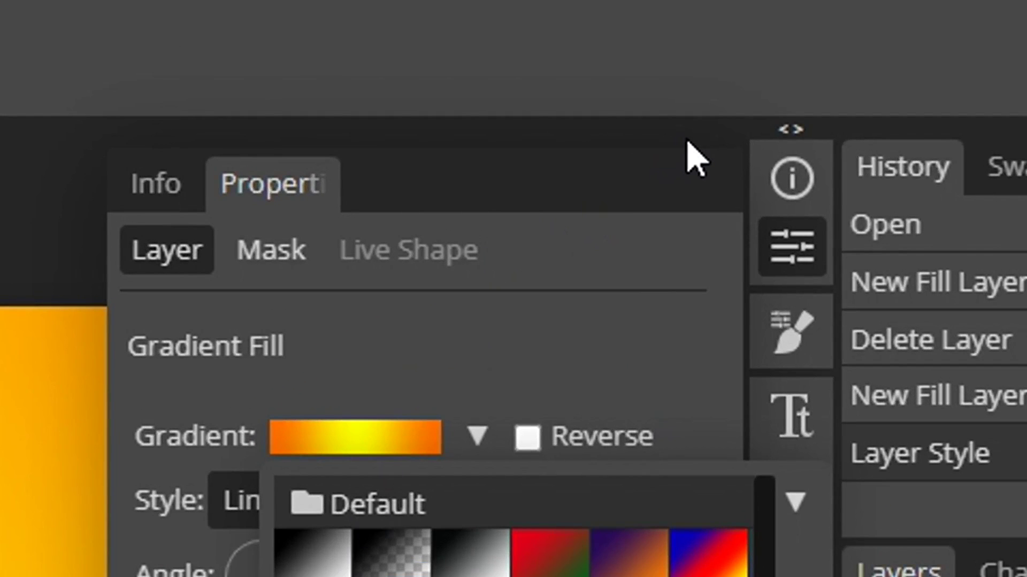
pyautogui.click(794, 134)
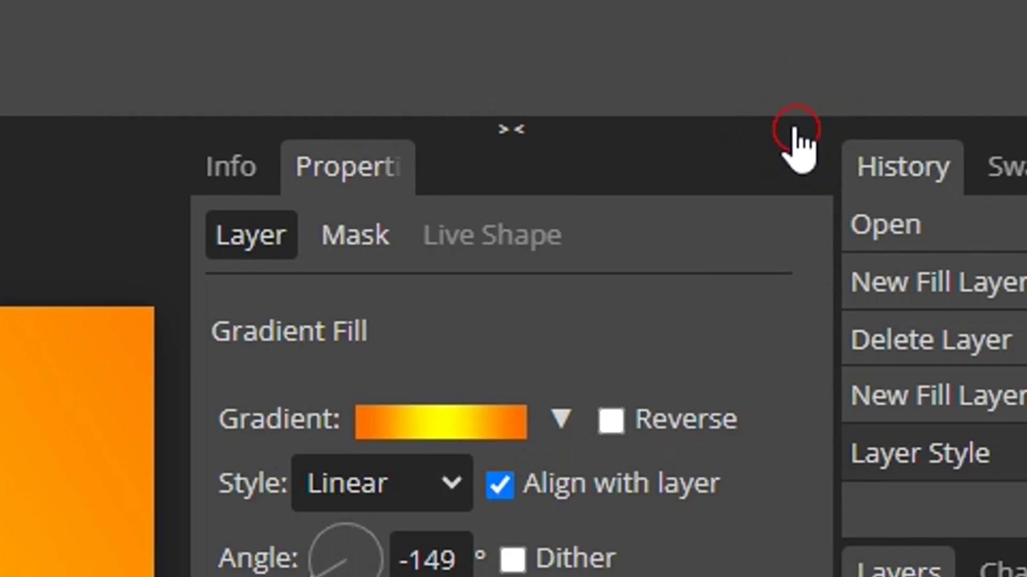
pyautogui.click(515, 126)
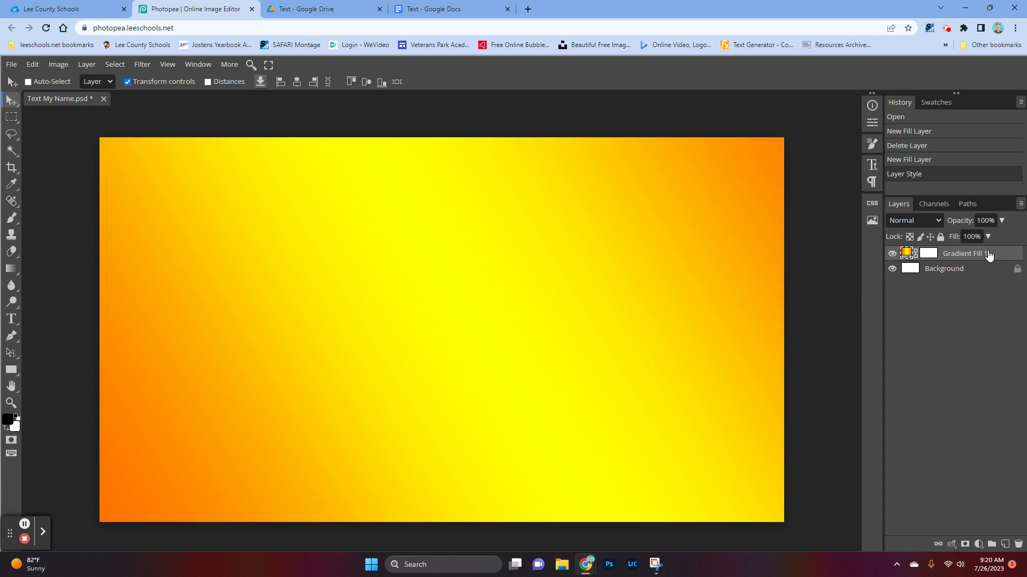
# Delete Gradient Fill 1, leaving only the white Background, and bring up the new fill layer choices
pyautogui.moveTo(989, 254); pyautogui.dragTo(1018, 544)
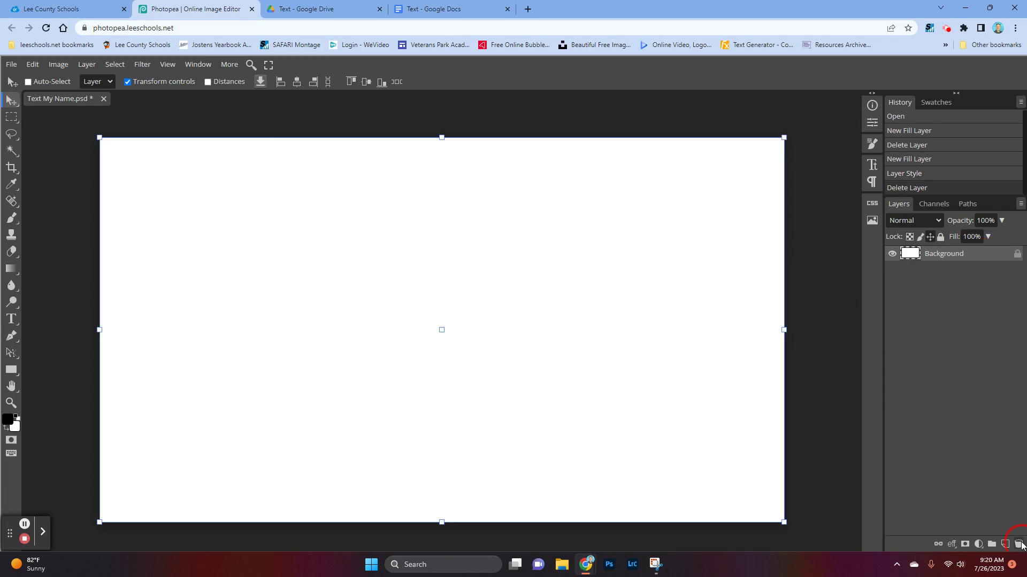
pyautogui.click(979, 545)
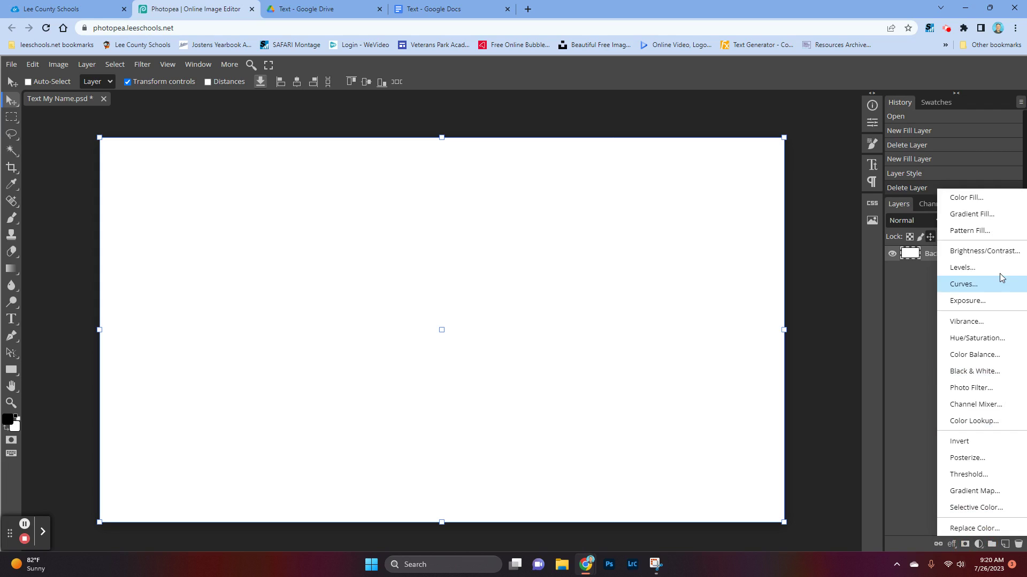
# Add a Pattern Fill, try grey, beige and pink dot patterns, then settle on yellow swirls at -17°
pyautogui.click(962, 231)
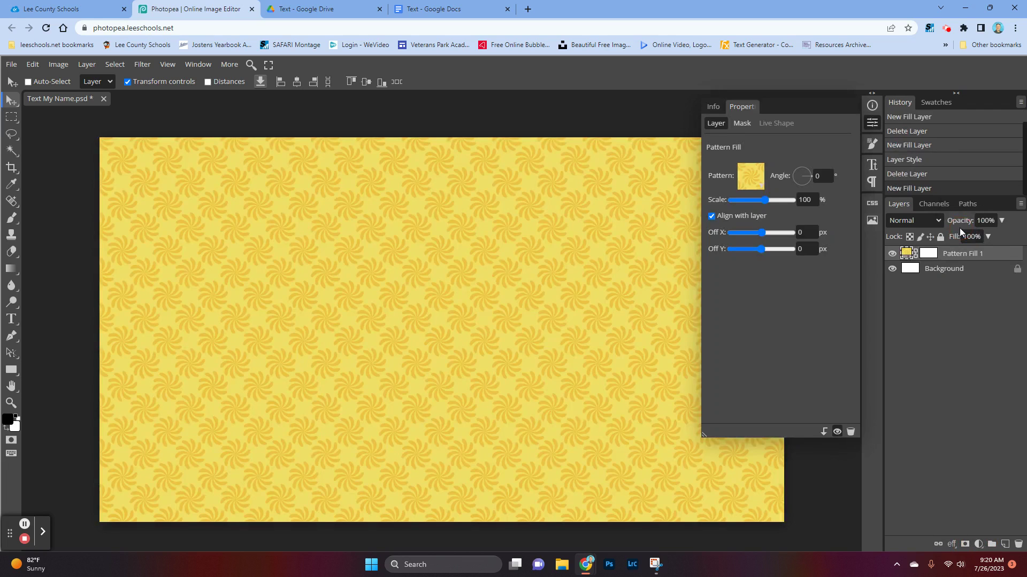
pyautogui.click(760, 185)
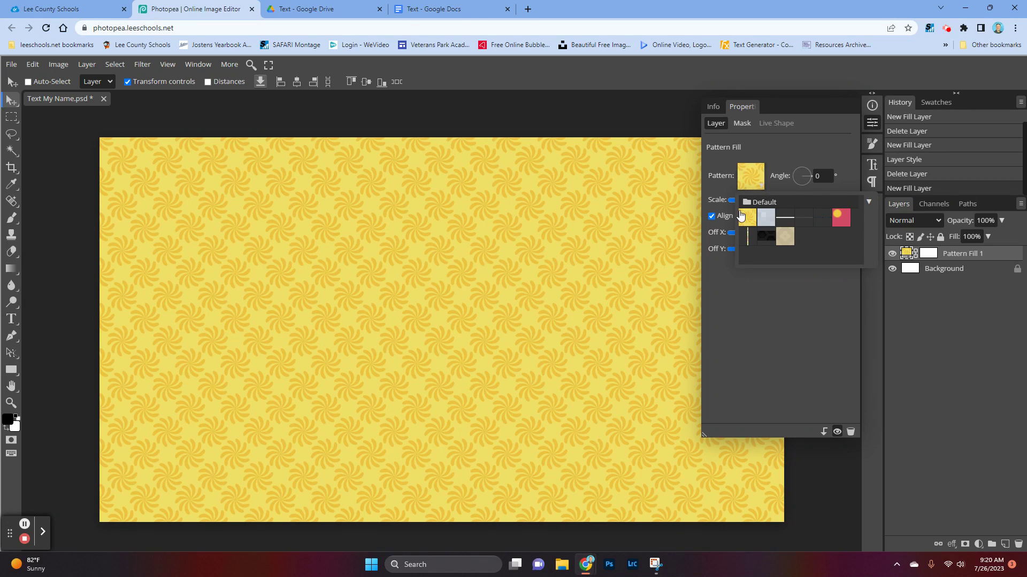
pyautogui.click(768, 223)
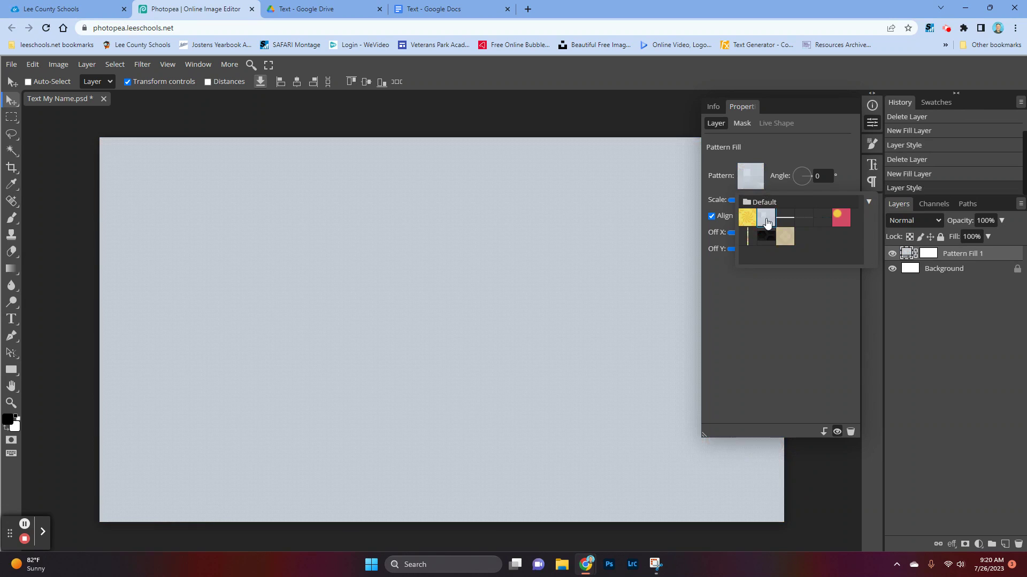
pyautogui.click(785, 243)
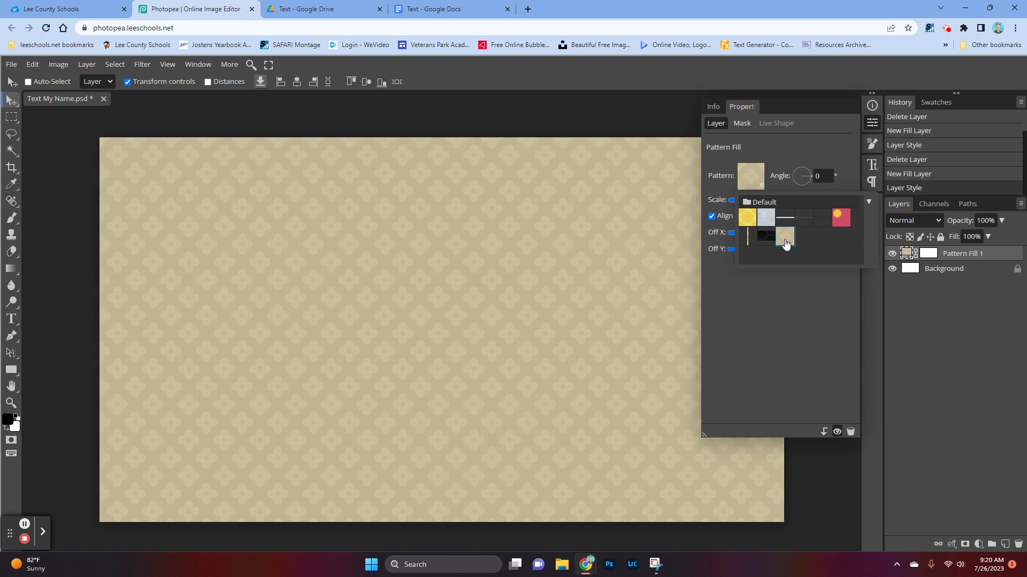
pyautogui.click(843, 224)
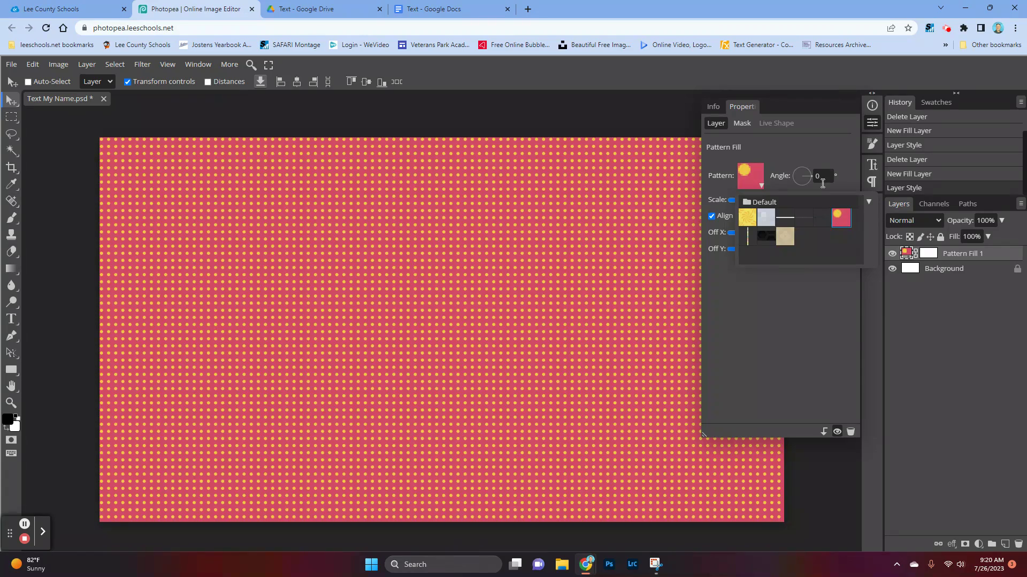
pyautogui.moveTo(810, 177); pyautogui.dragTo(809, 184)
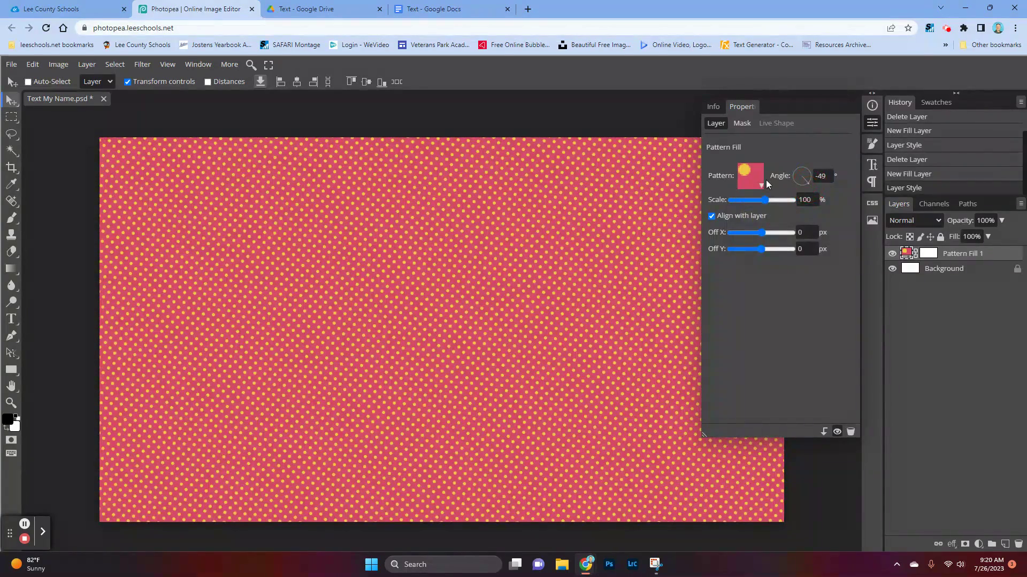
pyautogui.click(748, 175)
pyautogui.click(752, 218)
pyautogui.moveTo(808, 184); pyautogui.dragTo(806, 178)
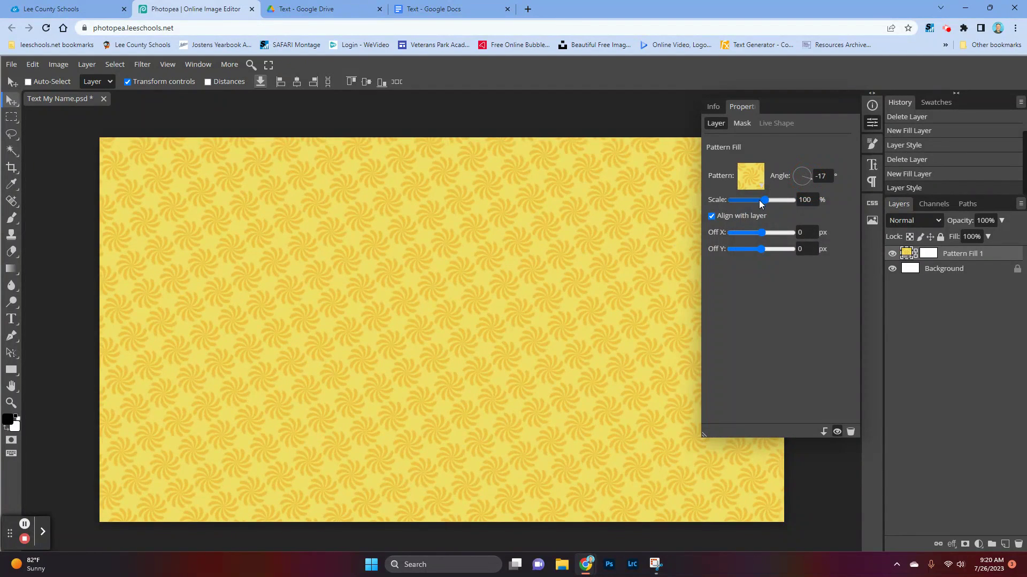
# Scale the yellow swirl pattern to 239% after briefly trying red dots, then collapse the panel
pyautogui.moveTo(759, 201)
pyautogui.mouseDown()
pyautogui.moveTo(746, 203)
pyautogui.moveTo(773, 198)
pyautogui.mouseUp()
pyautogui.click(756, 182)
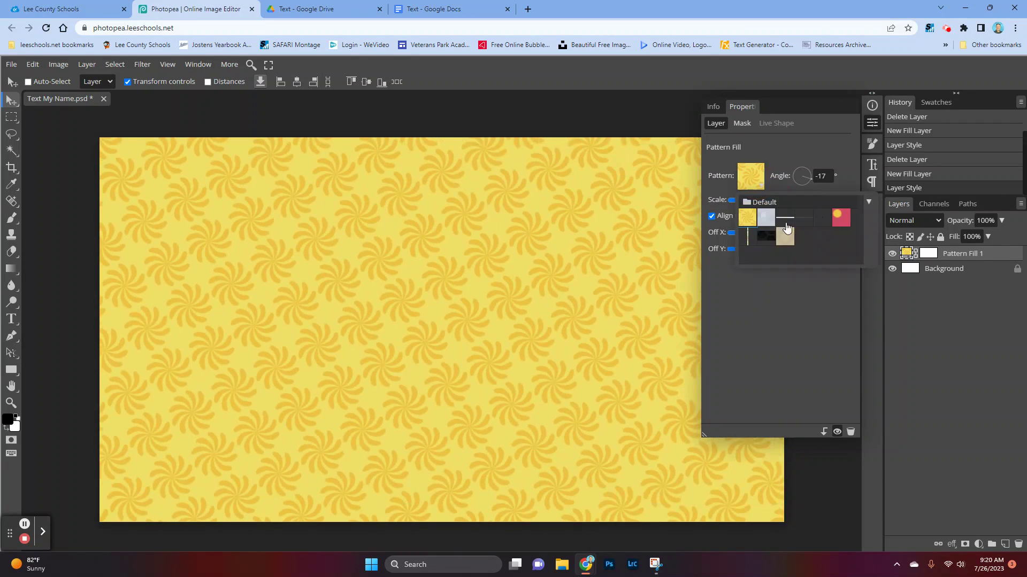
pyautogui.click(841, 218)
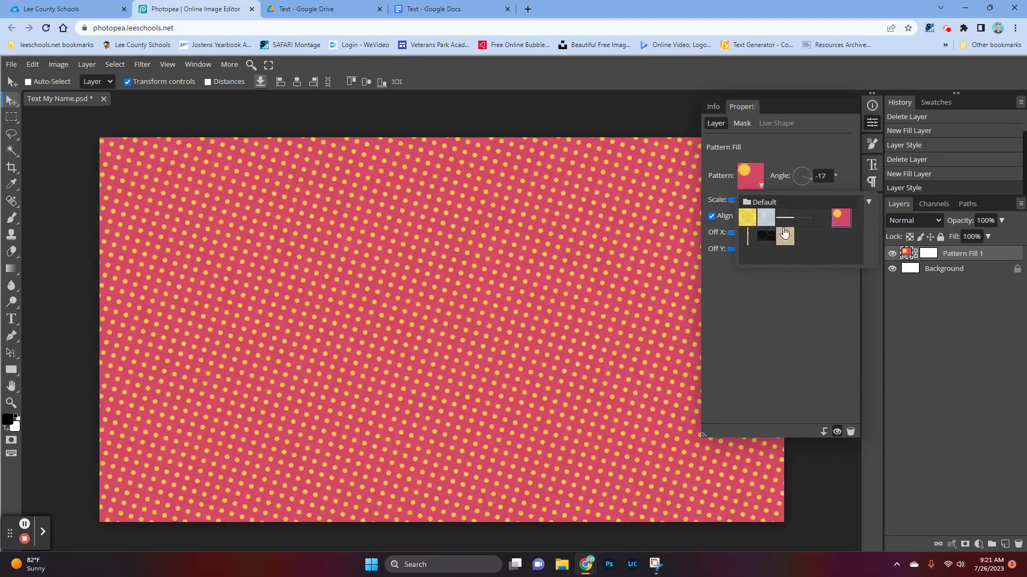
pyautogui.click(797, 286)
pyautogui.moveTo(771, 202); pyautogui.dragTo(780, 201)
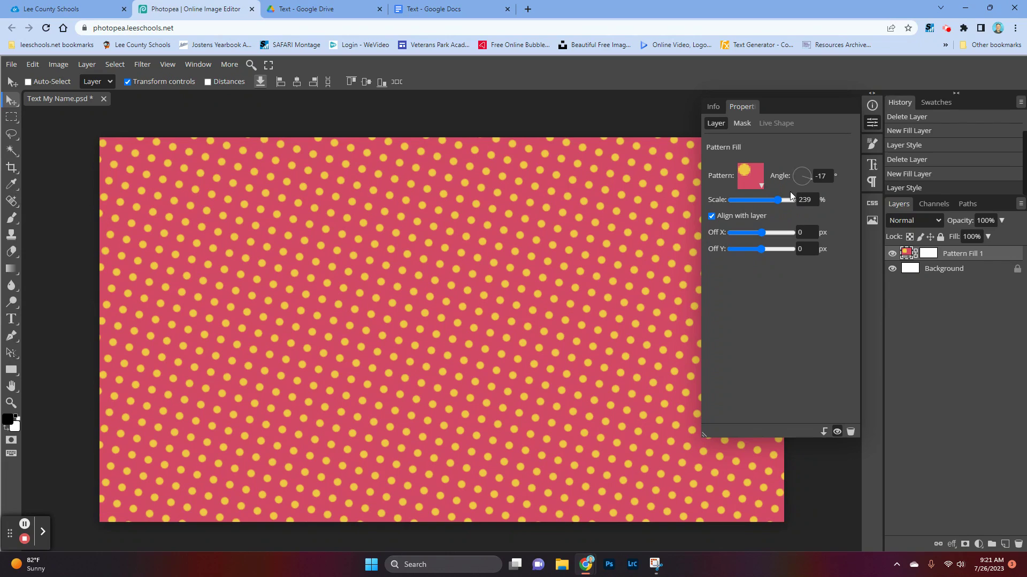
pyautogui.click(755, 185)
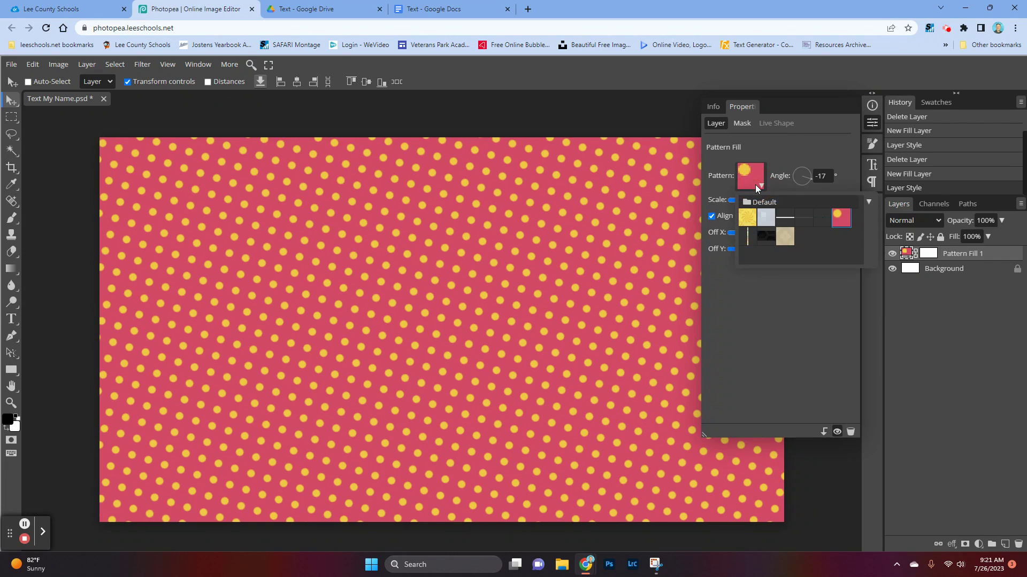
pyautogui.click(747, 217)
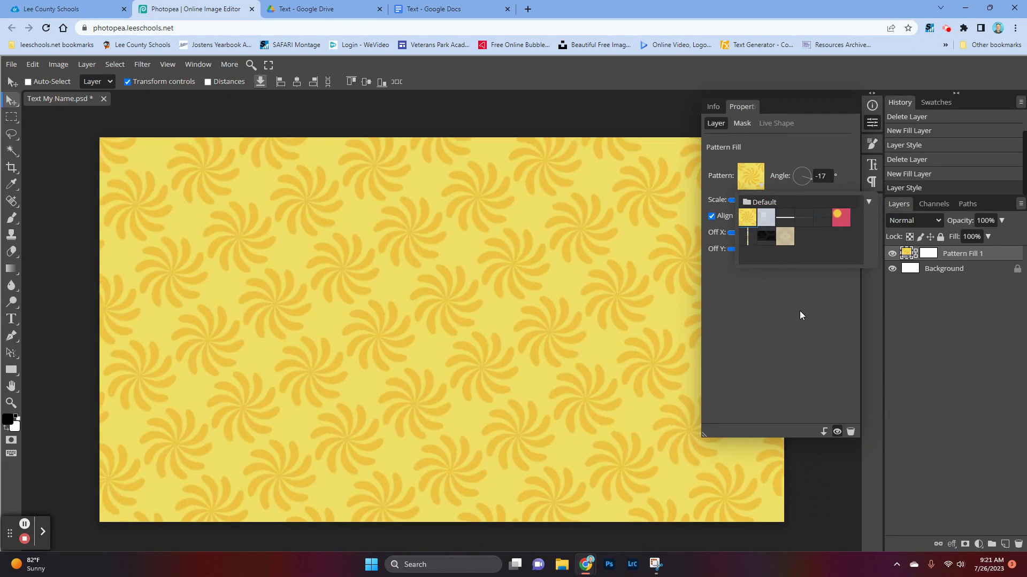
pyautogui.click(871, 98)
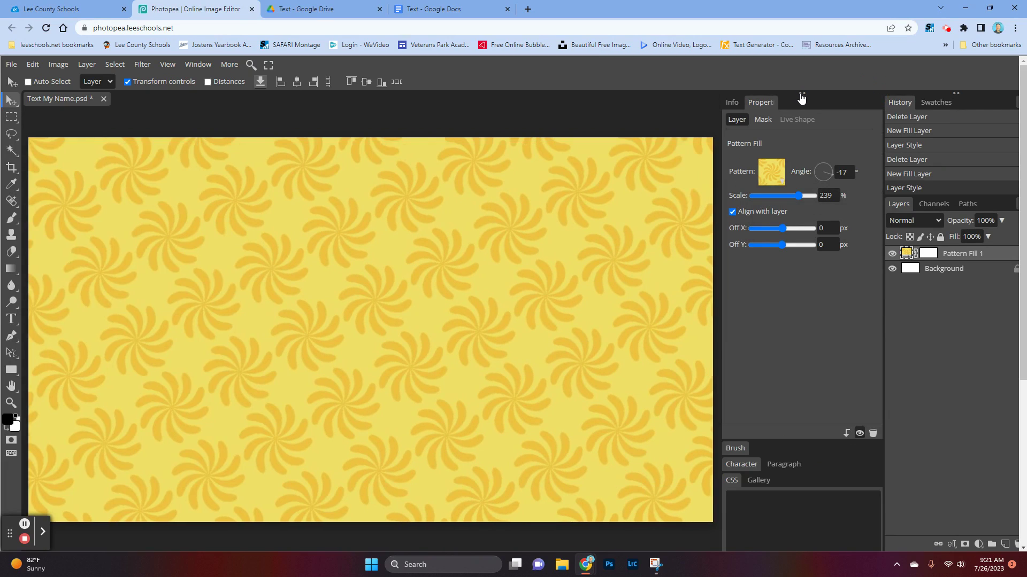